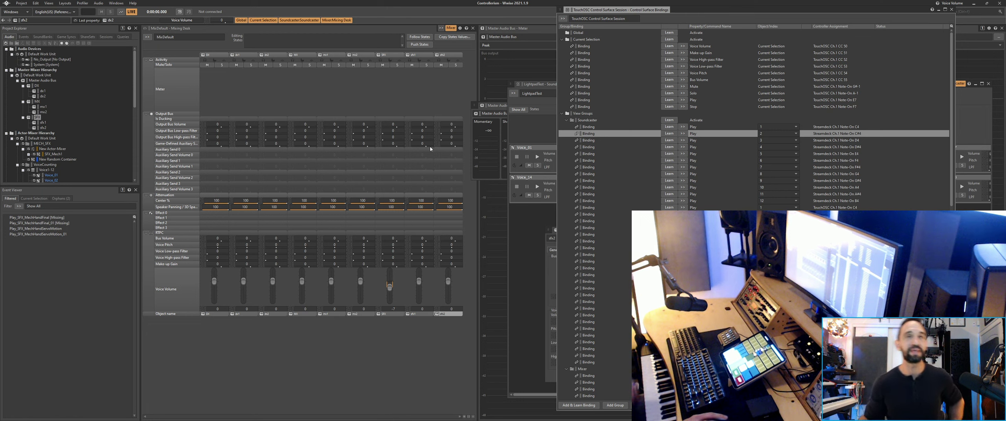
Step: Float the LightpadTest Soundcaster as its own window and move it clear of the Mixing Desk columns
click(414, 103)
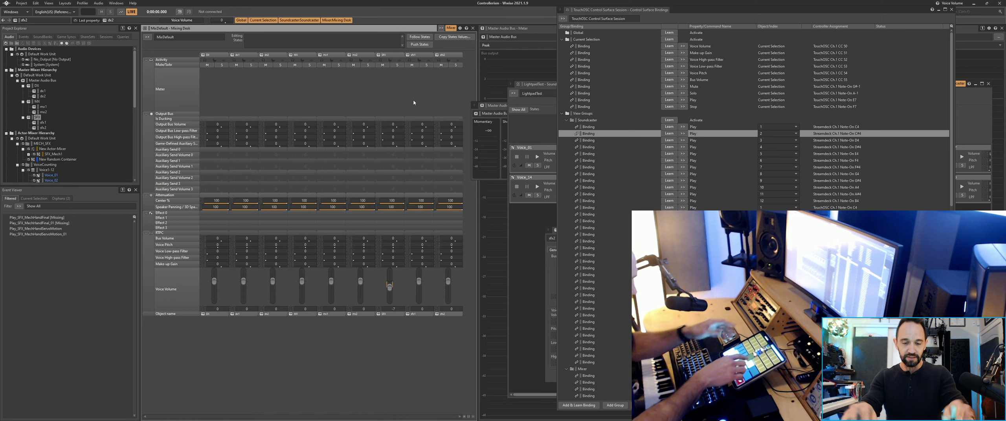
double_click(534, 84)
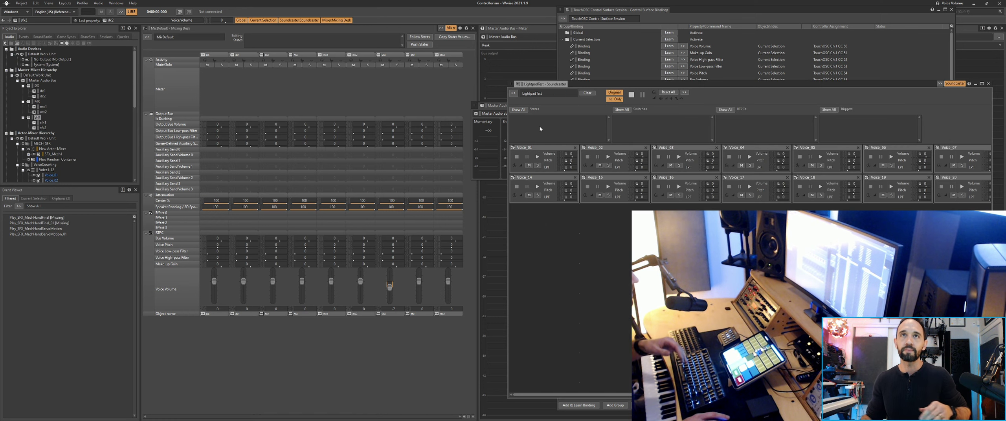
drag(582, 83, 350, 81)
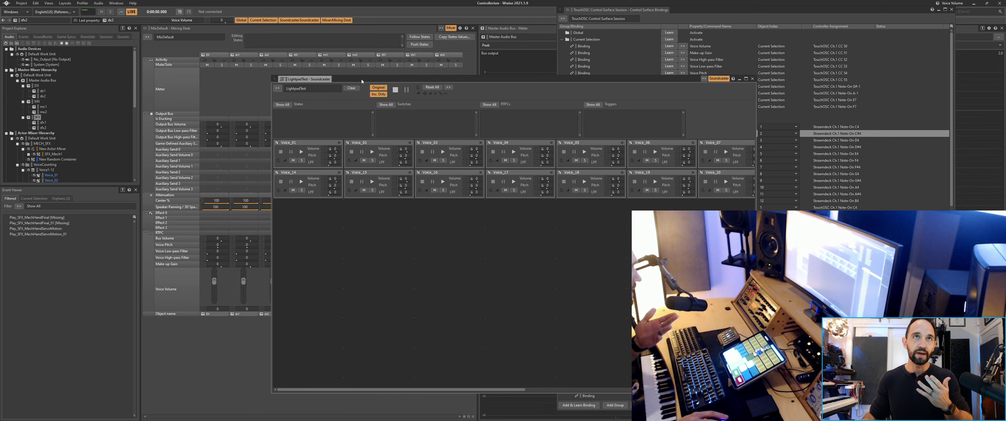
drag(362, 82, 537, 91)
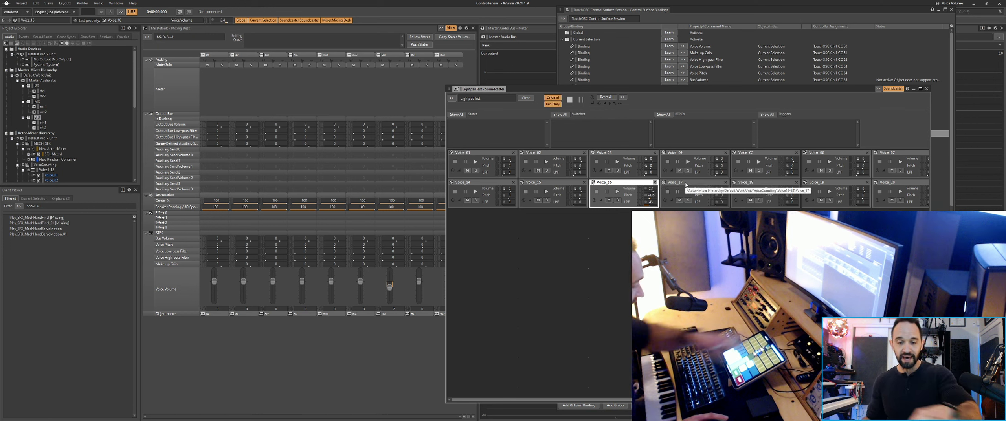
Step: Select Voice_17 and Voice_18 in turn, finishing with Voice_05 as the current selection
click(685, 184)
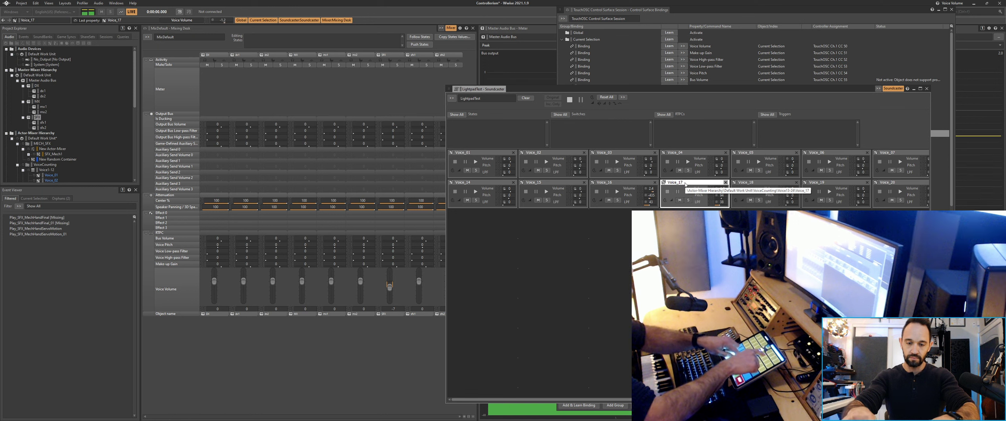
click(763, 185)
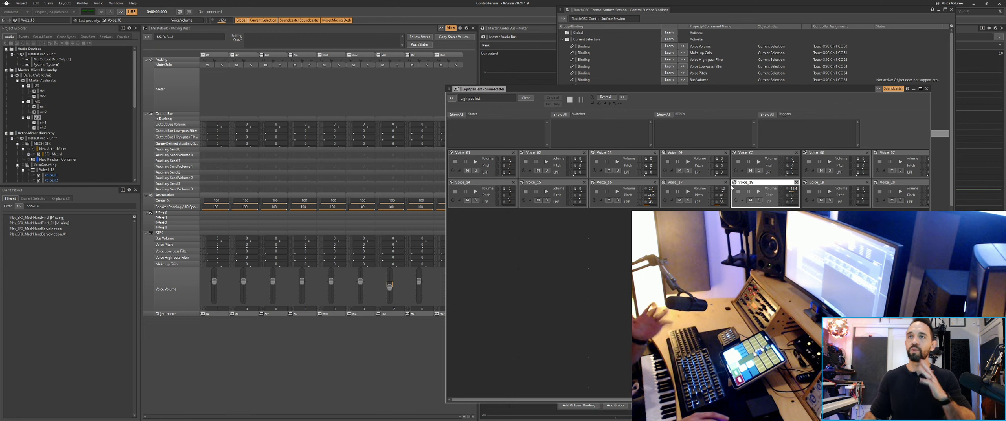
click(703, 183)
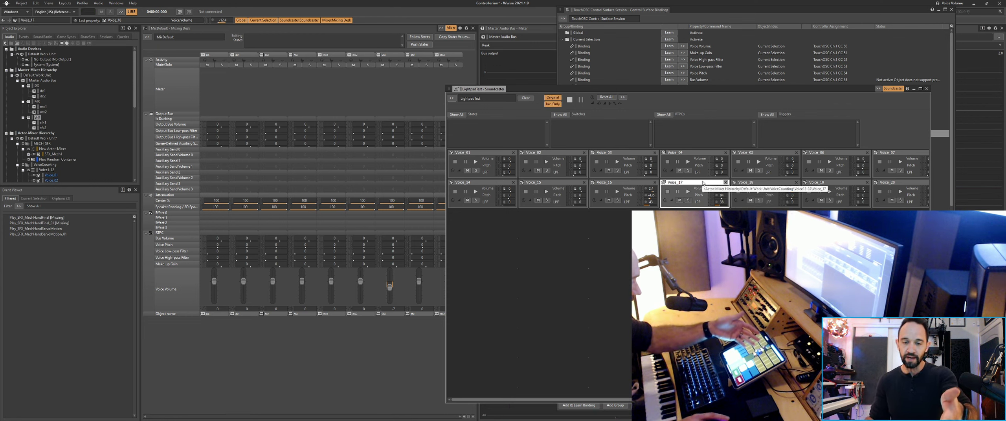
click(773, 183)
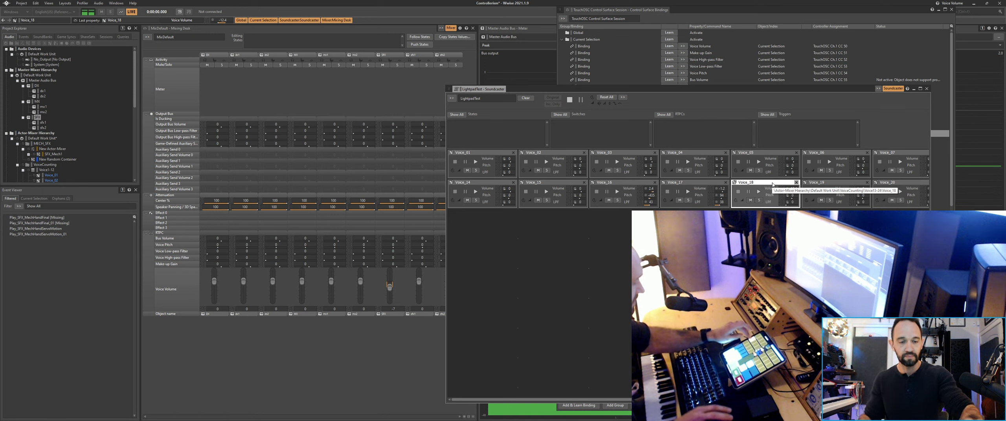
click(769, 157)
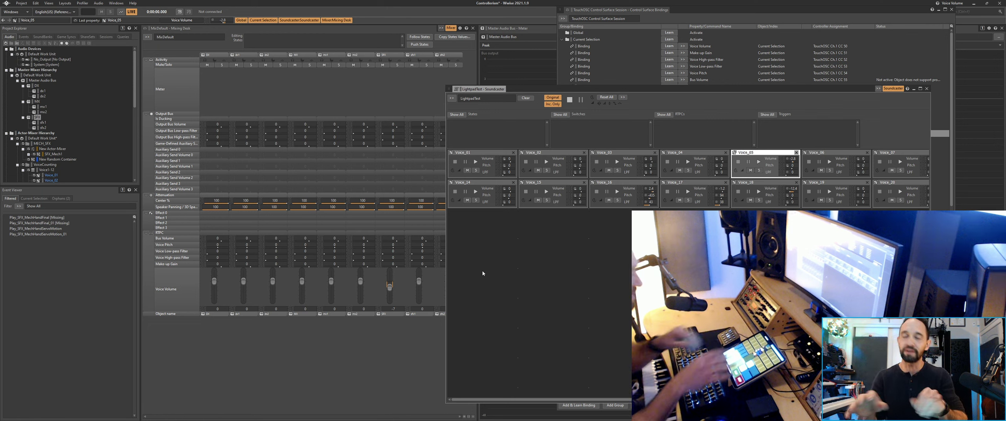
Step: Select all Mixing Desk strips from DX to the last and enter 0 for Voice Low-pass Filter
click(423, 102)
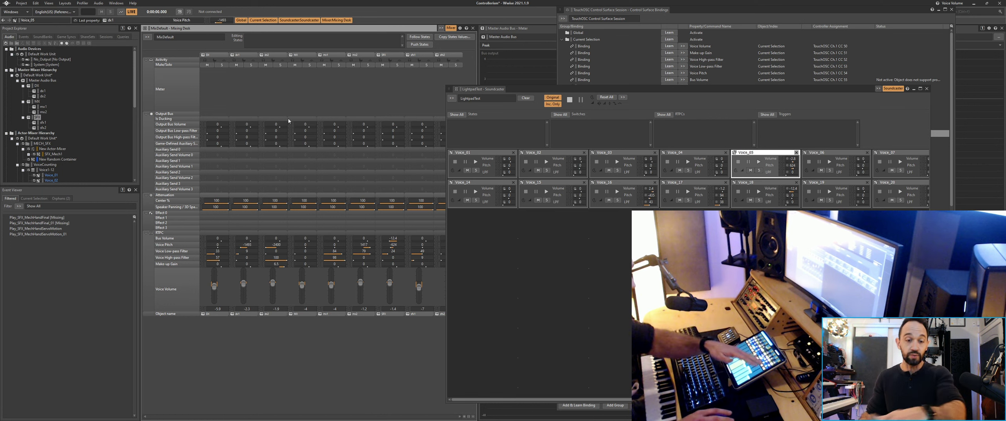
click(220, 314)
shift+click(440, 314)
click(421, 250)
text(0)
key(Return)
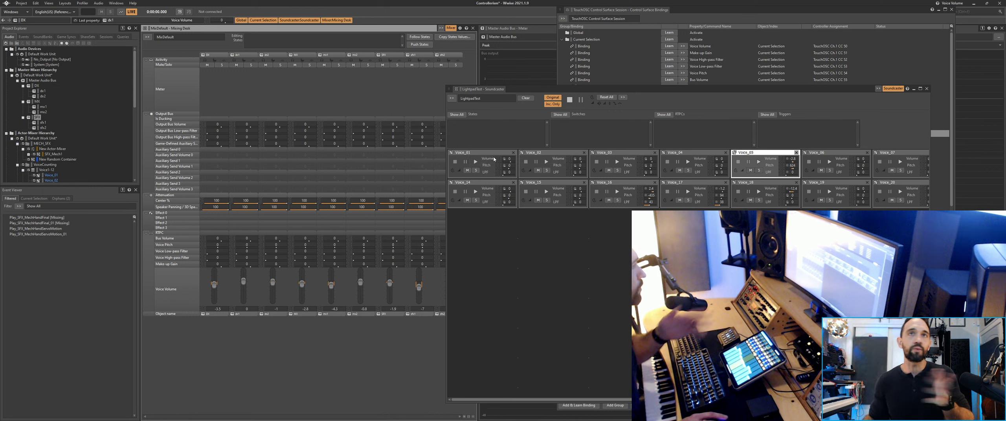
Step: Play Voice_01 from the Soundcaster and select the SFX bus strip
click(494, 159)
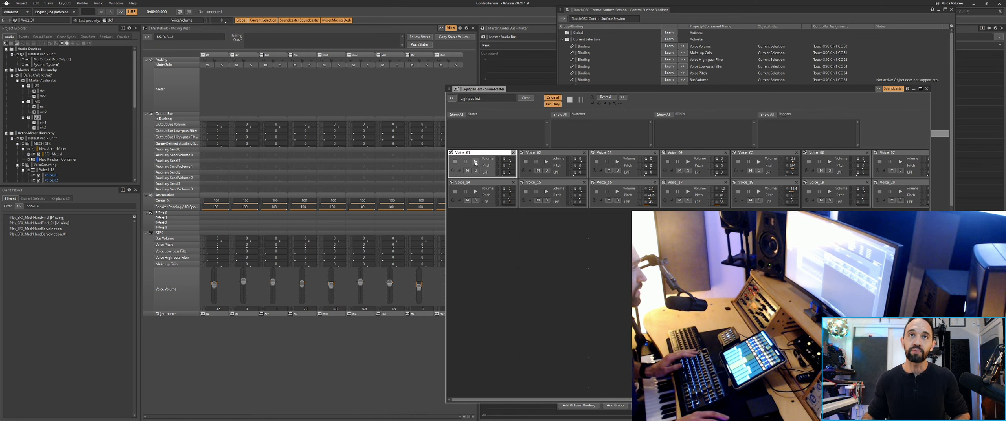
click(476, 162)
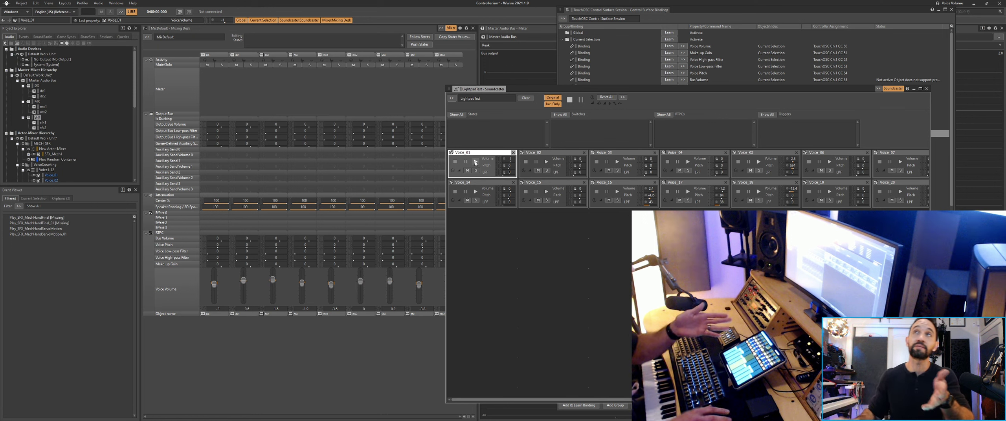
click(383, 57)
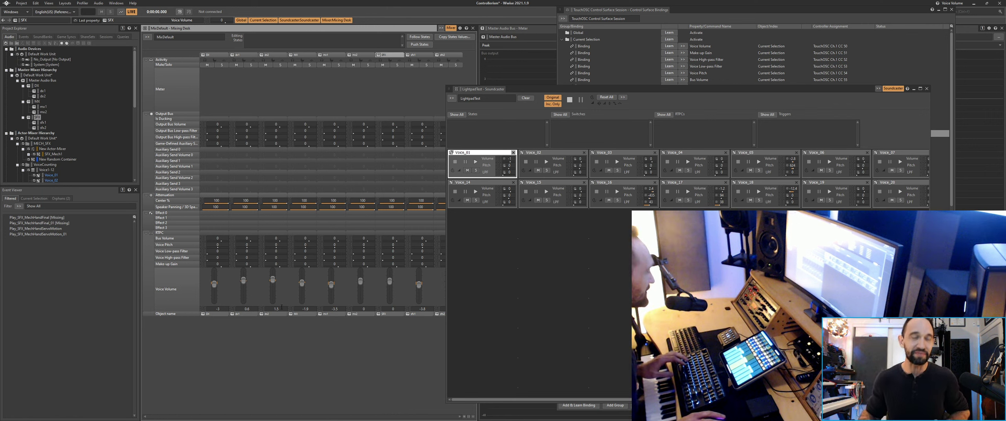
Step: Reset Voice Volume to 0 on every Mixing Desk strip, then lower the SFX strip to -10
click(218, 316)
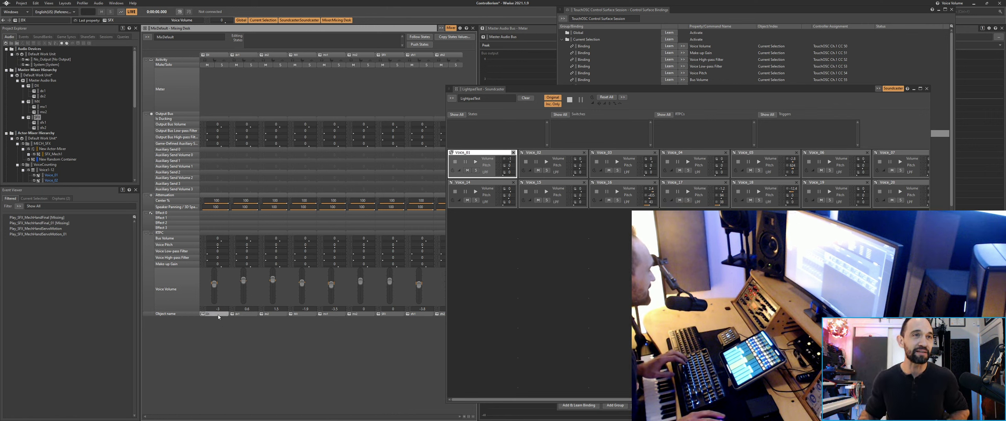
shift+click(438, 314)
ctrl+click(416, 289)
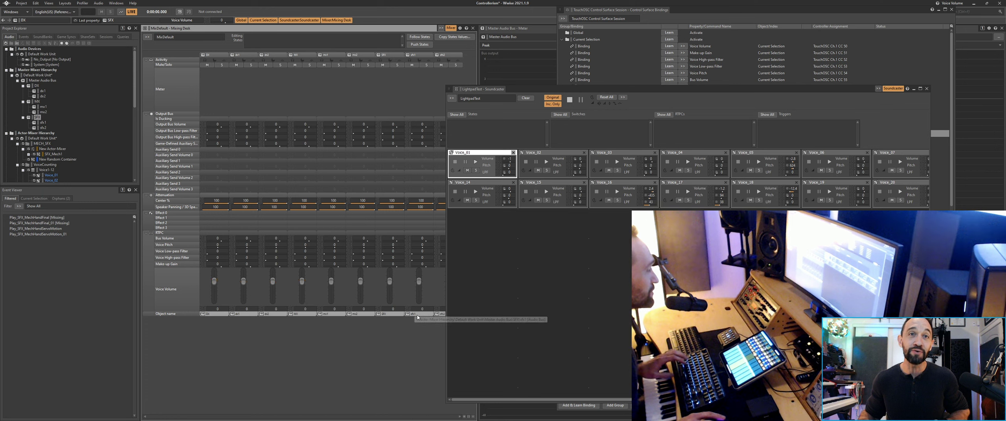
drag(391, 288, 390, 290)
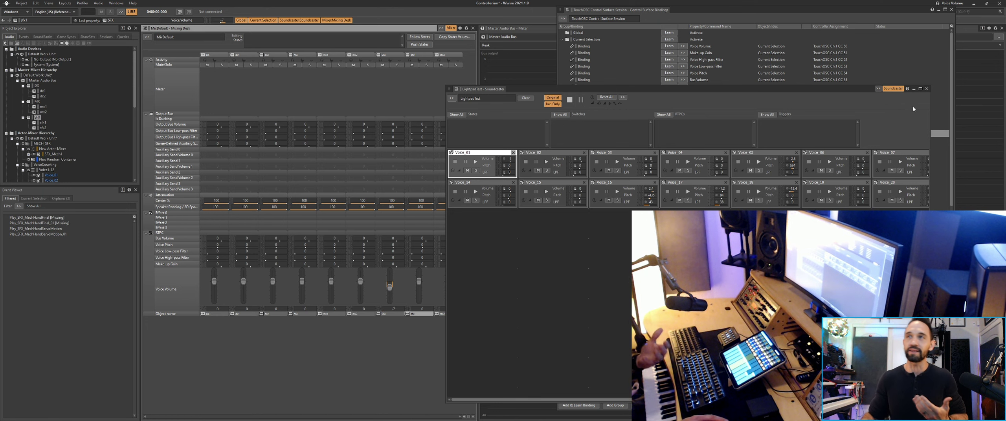
Step: Shift the Soundcaster window up-left and open Project > Control Surface Devices
drag(866, 92, 530, 101)
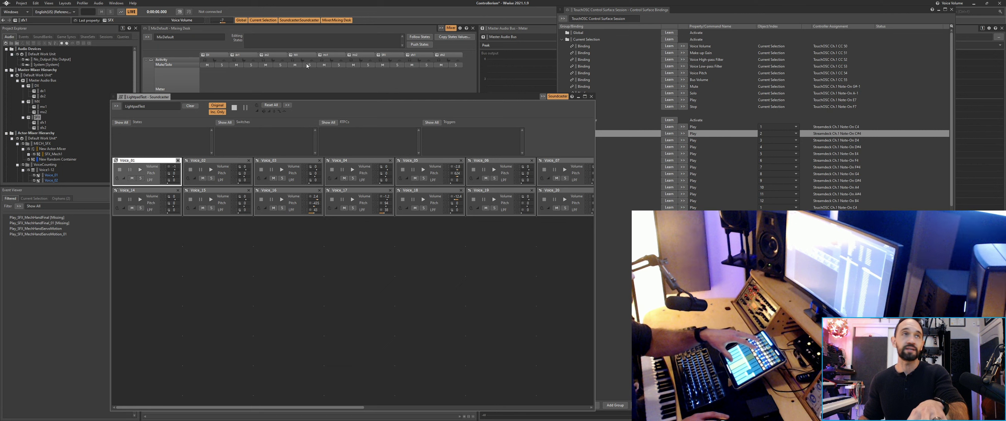
click(21, 4)
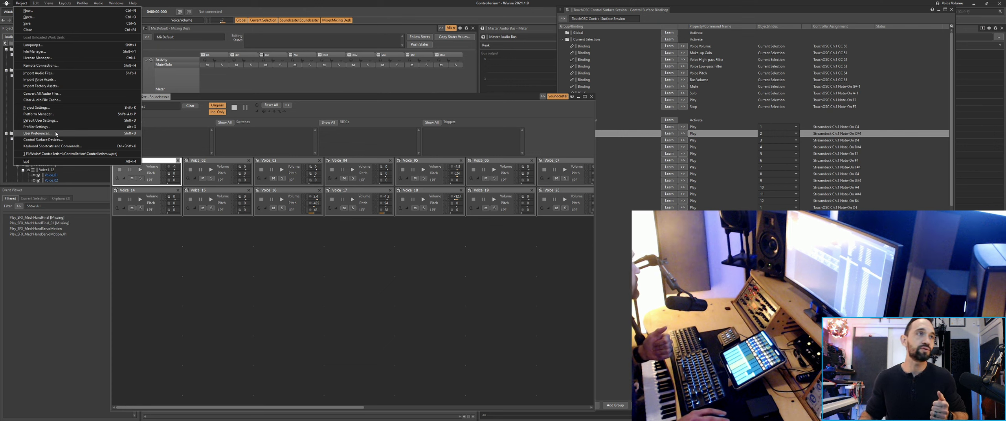
click(47, 140)
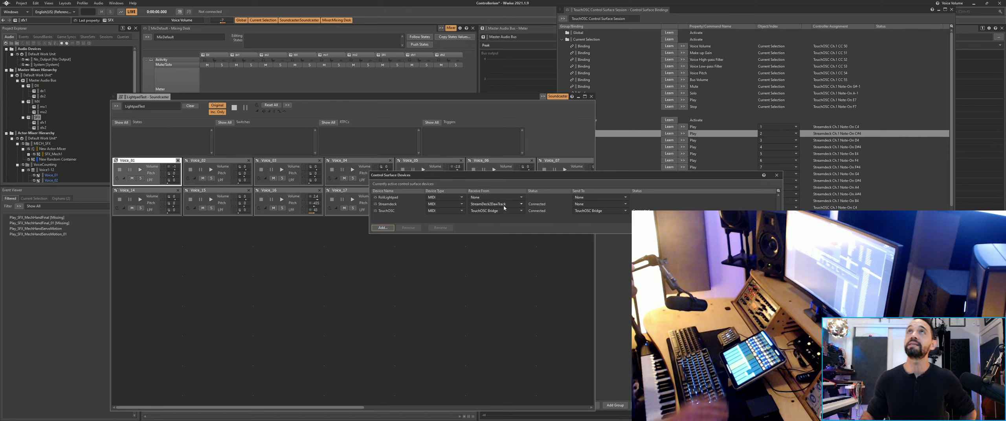
Step: Close the devices dialog and open TouchOSC Control Surface Session from the Sessions tab
click(777, 175)
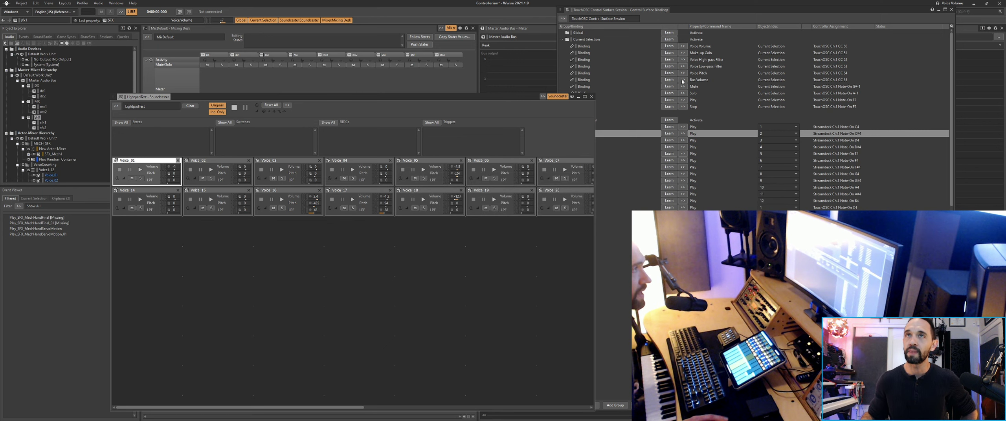
click(89, 37)
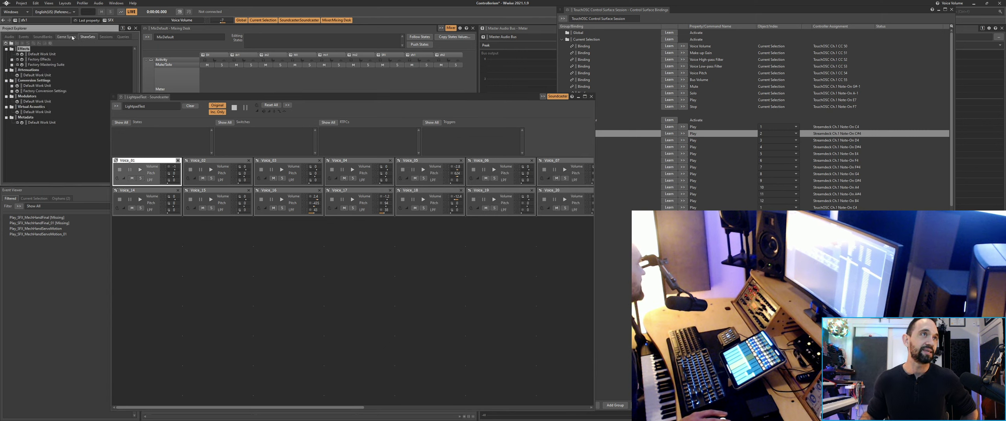
click(104, 37)
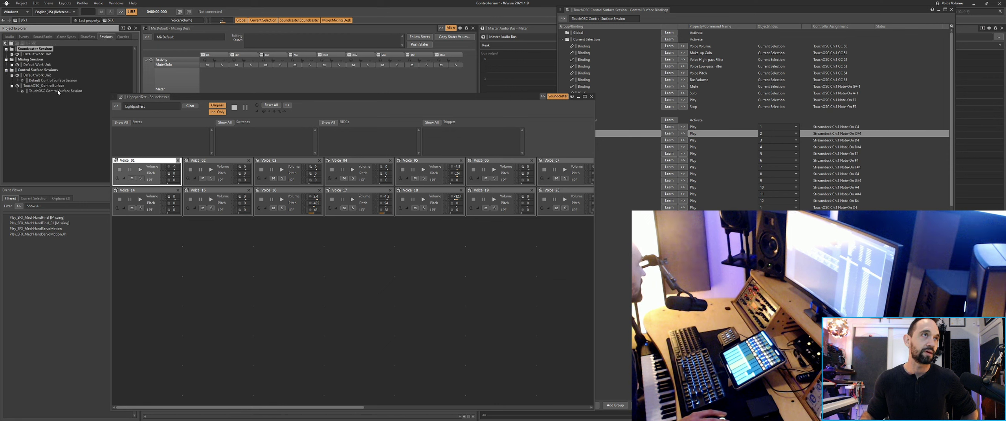
double_click(58, 91)
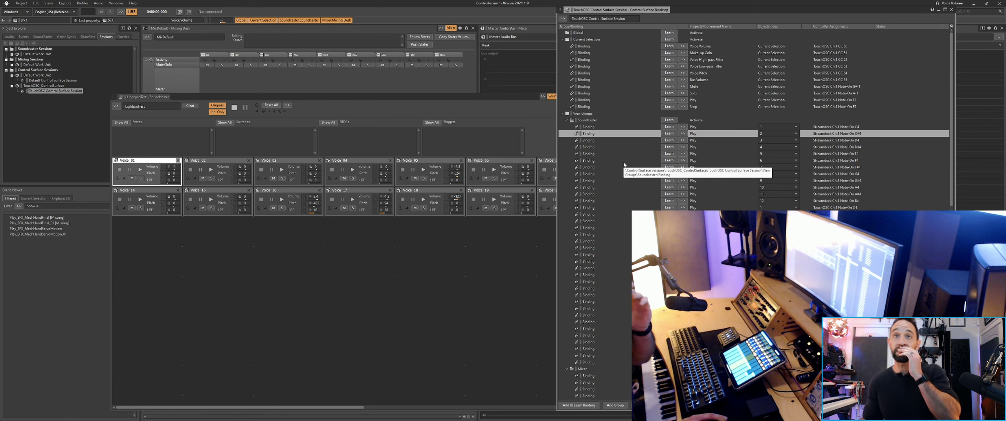
right_click(637, 122)
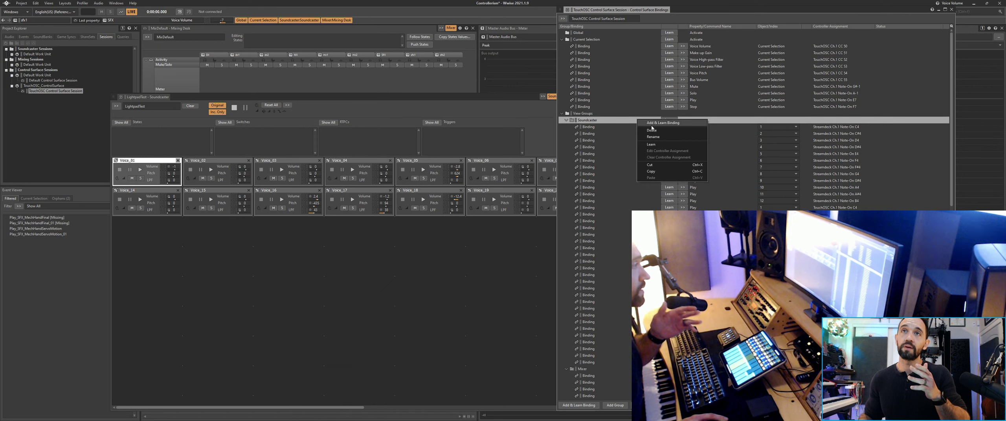
click(608, 141)
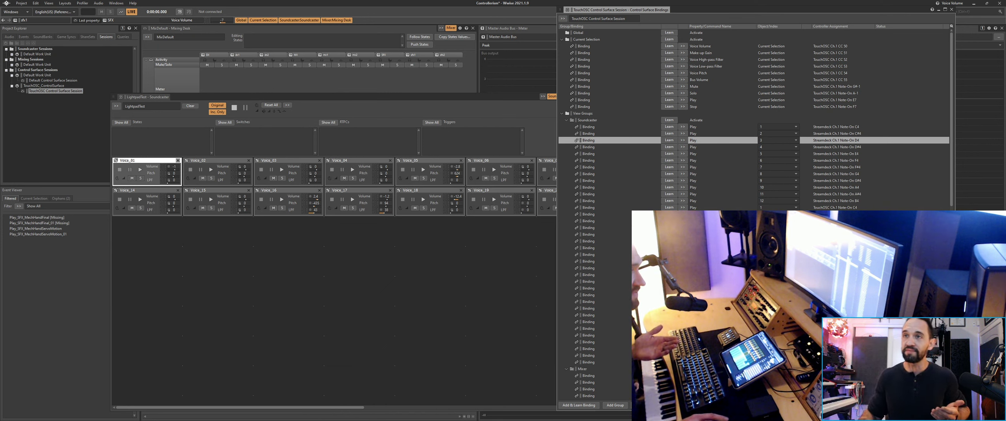
scroll(754, 118, down, 7)
scroll(754, 118, down, 8)
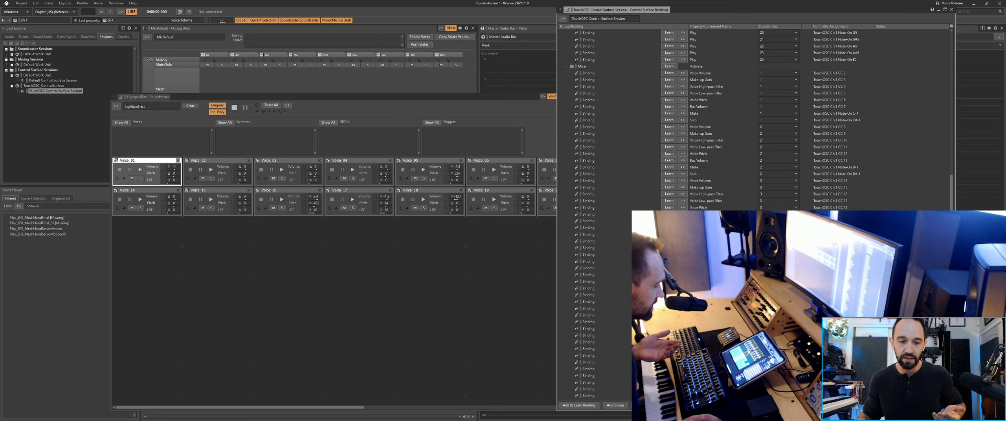
scroll(819, 149, up, 15)
click(819, 142)
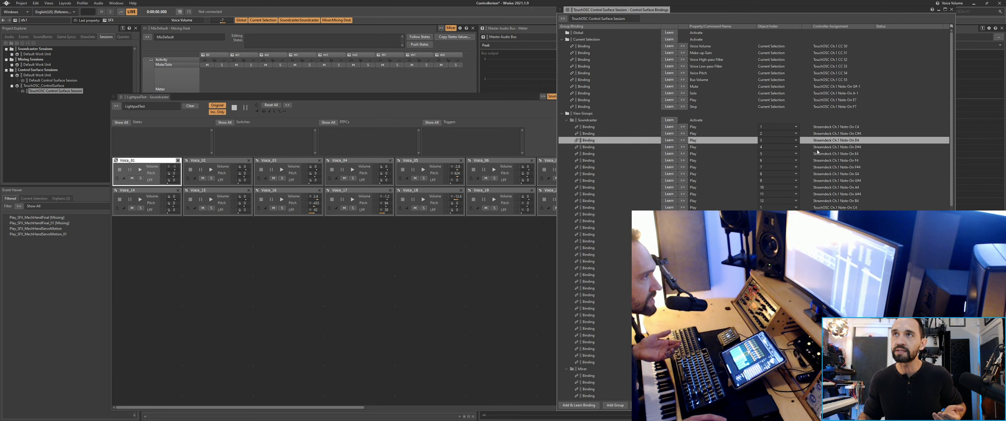
click(844, 46)
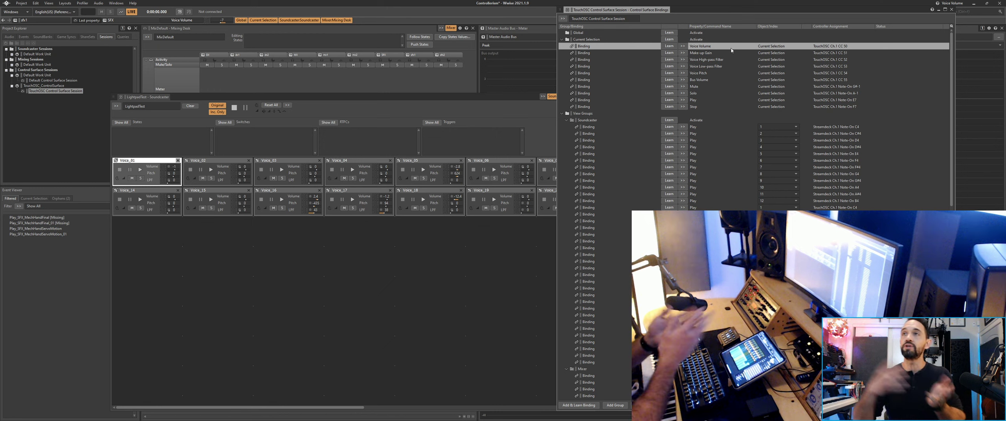
click(745, 127)
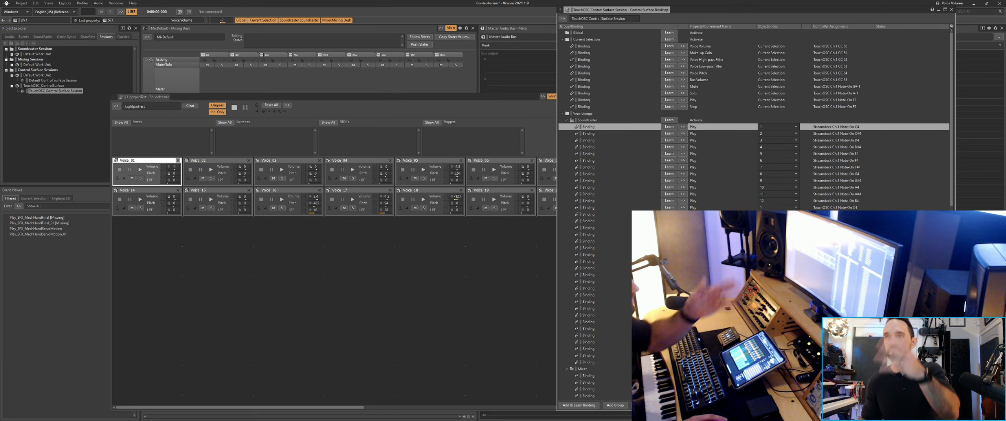
scroll(746, 127, down, 10)
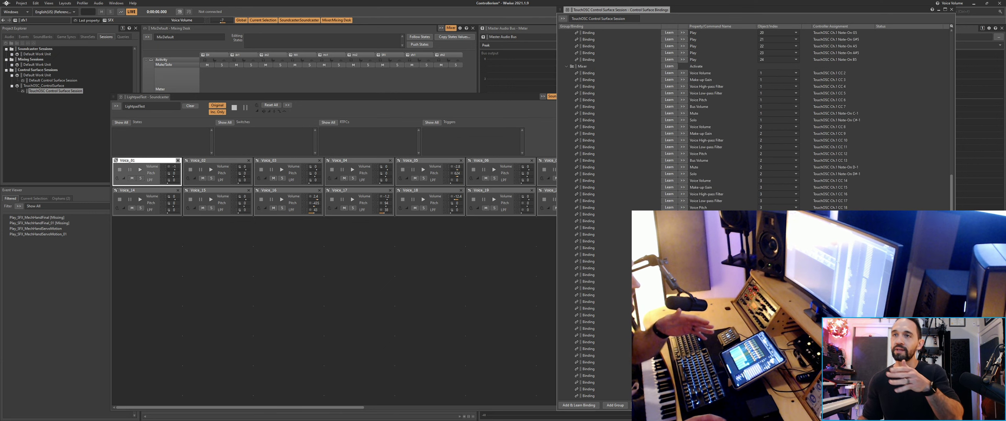
scroll(745, 128, down, 5)
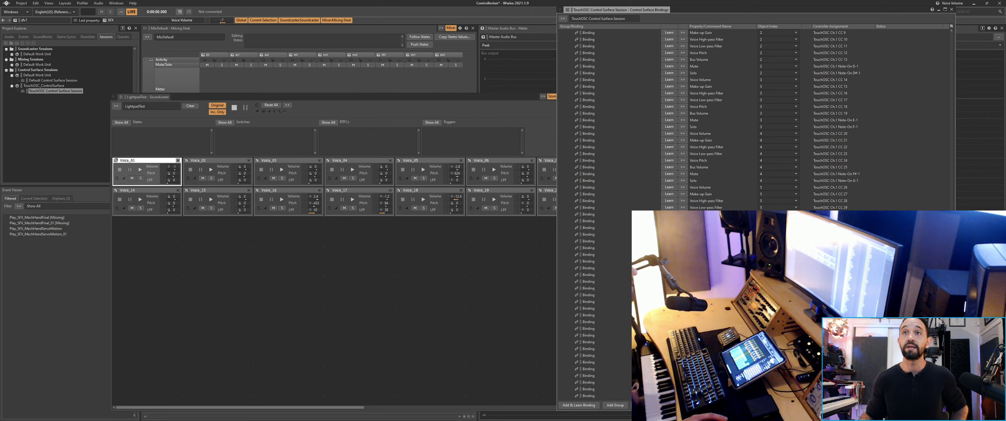
Step: Select the TouchOSC Control Surface Session under the TouchOSC_ControlSurface work unit
click(53, 86)
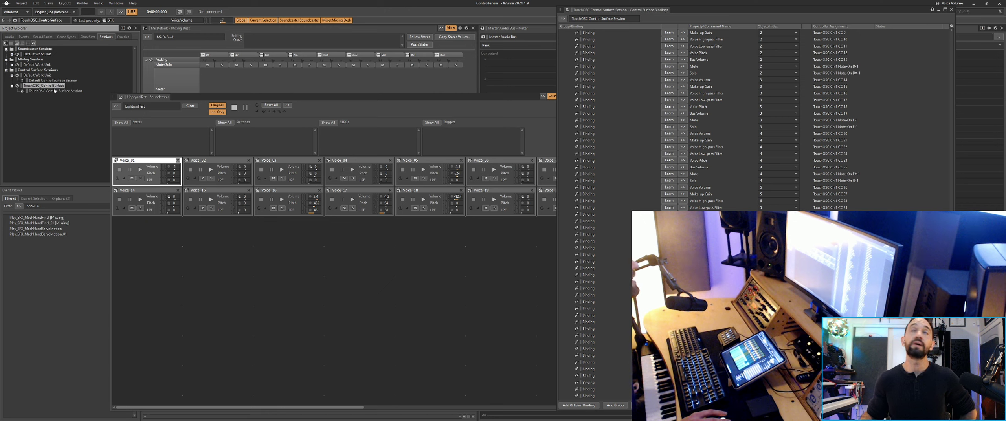
click(54, 91)
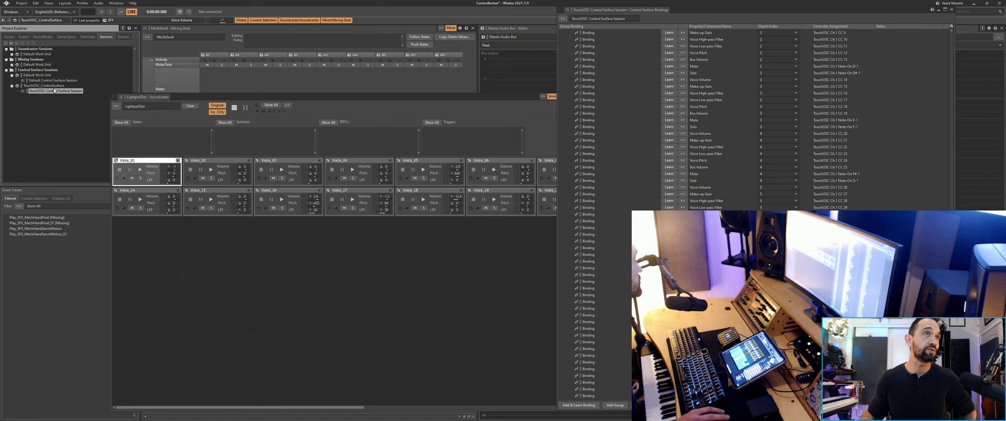
click(54, 86)
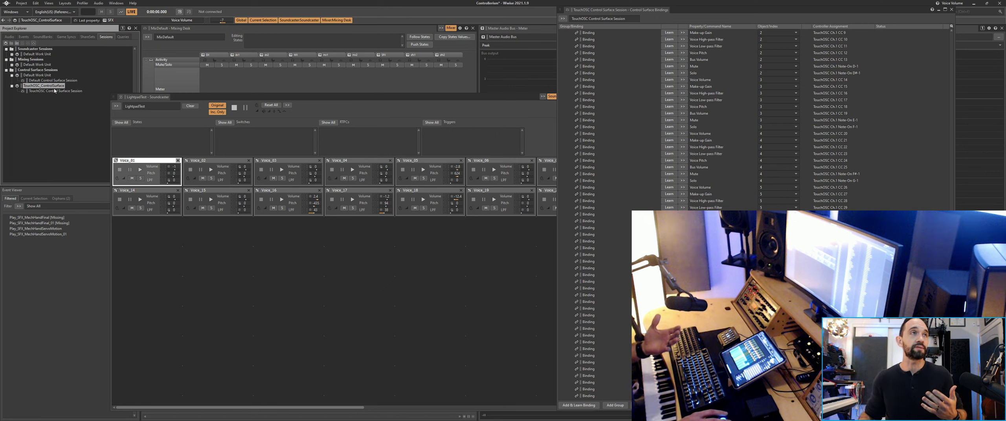
click(55, 91)
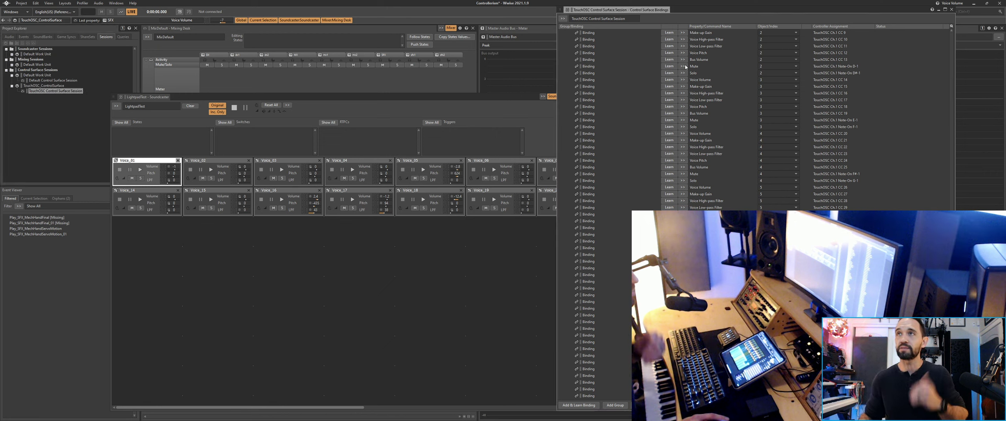
Step: Undock the LightpadTest Soundcaster and reselect the session to show its full bindings list
double_click(501, 96)
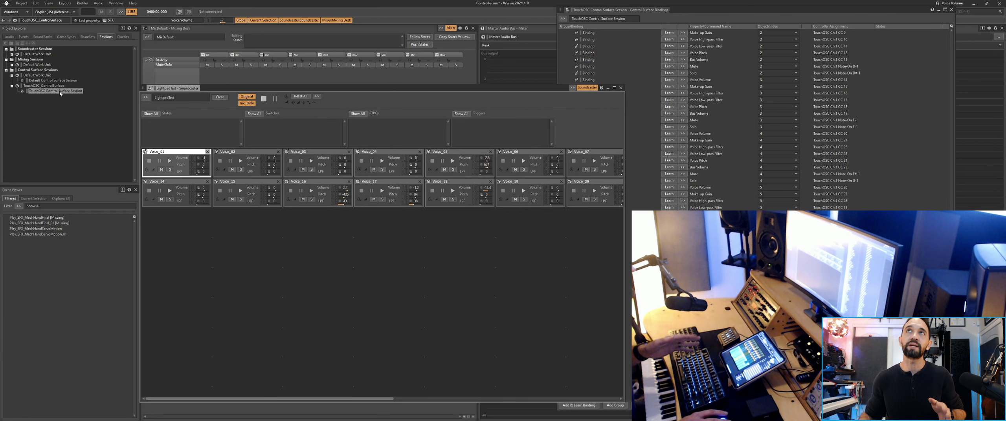
click(44, 86)
click(42, 75)
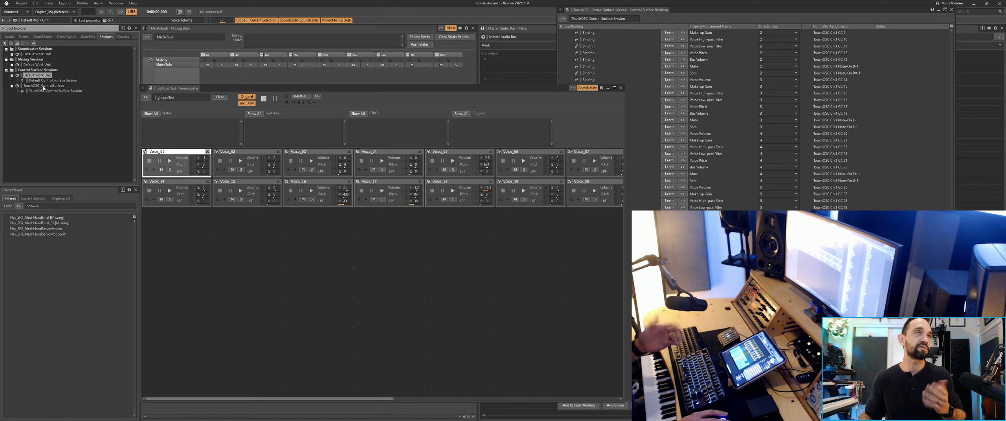
click(44, 87)
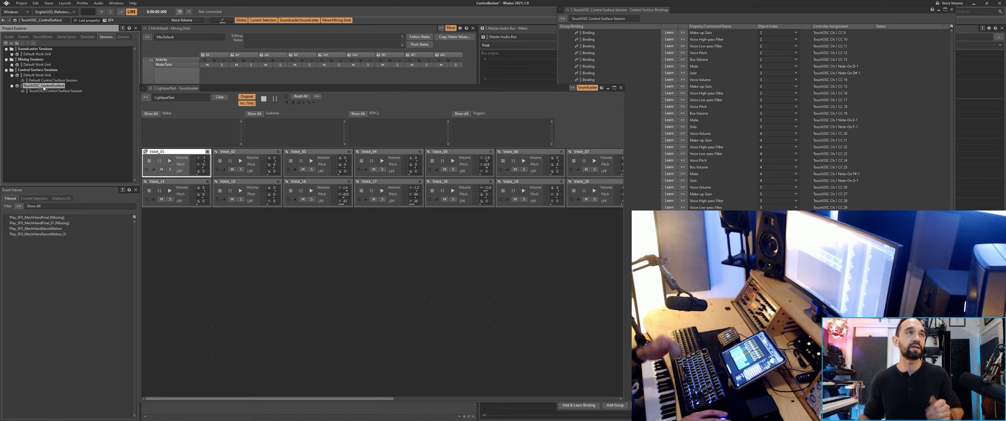
click(44, 91)
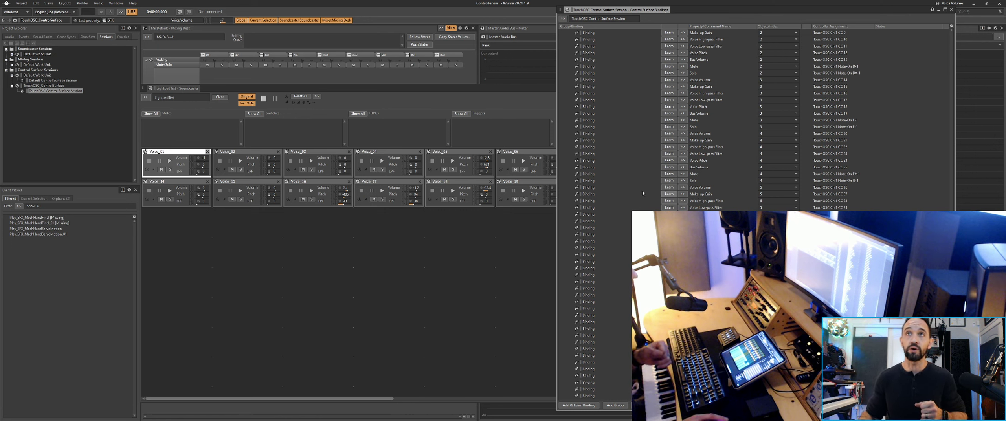
Step: Close the bindings window, then tag the Mixing Desk's view group Mixer and the Soundcaster's Soundcaster
click(952, 9)
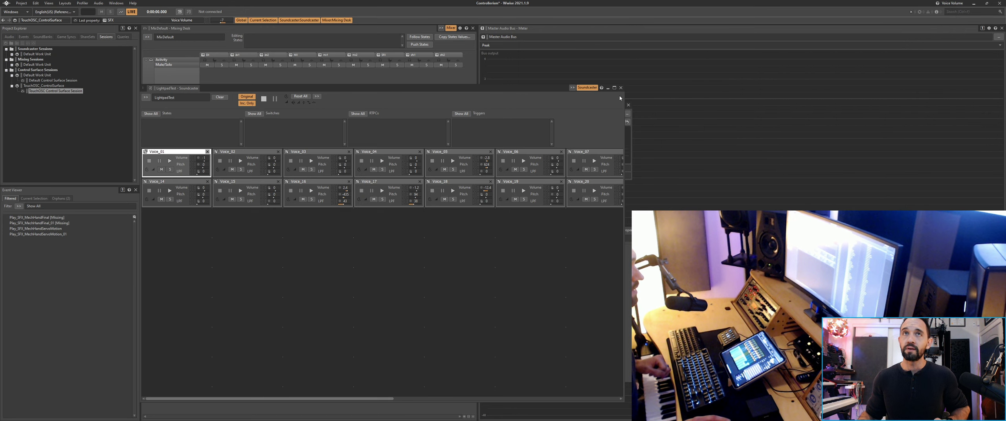
click(452, 28)
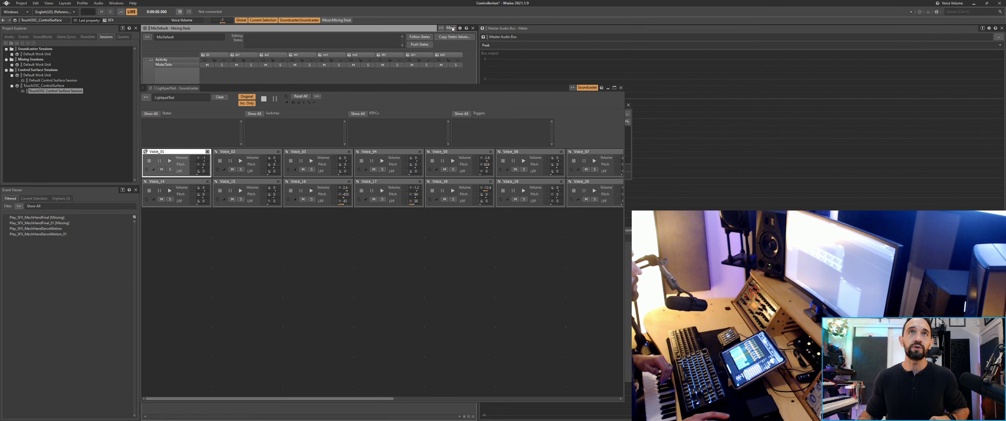
click(452, 28)
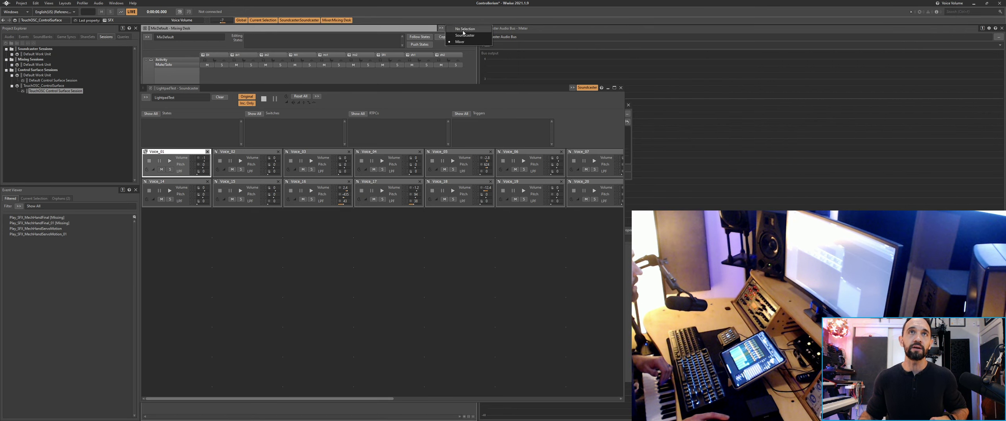
click(464, 42)
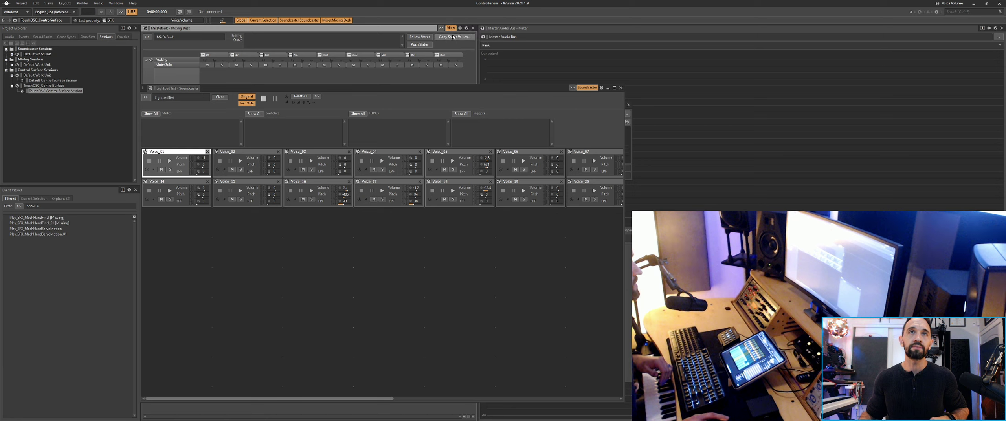
click(576, 88)
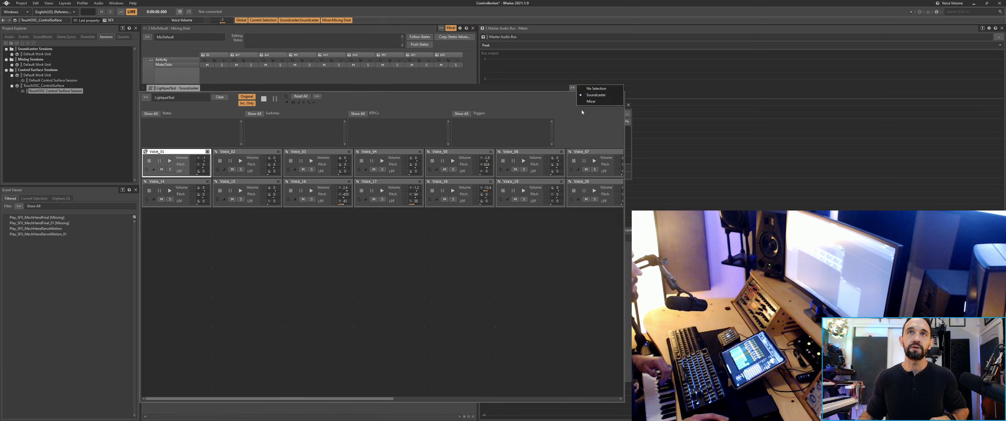
click(586, 96)
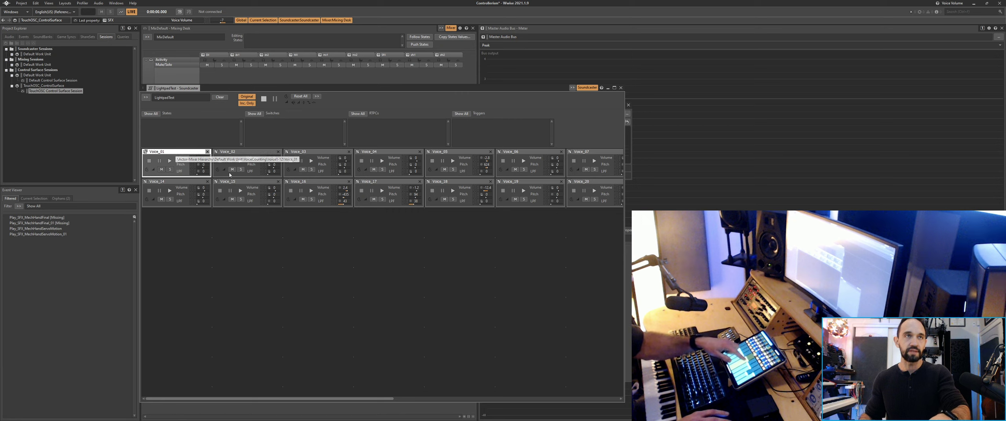
Step: Follow the iPad-triggered playback by selecting a voice, then Voice_04 and Voice_05
click(246, 159)
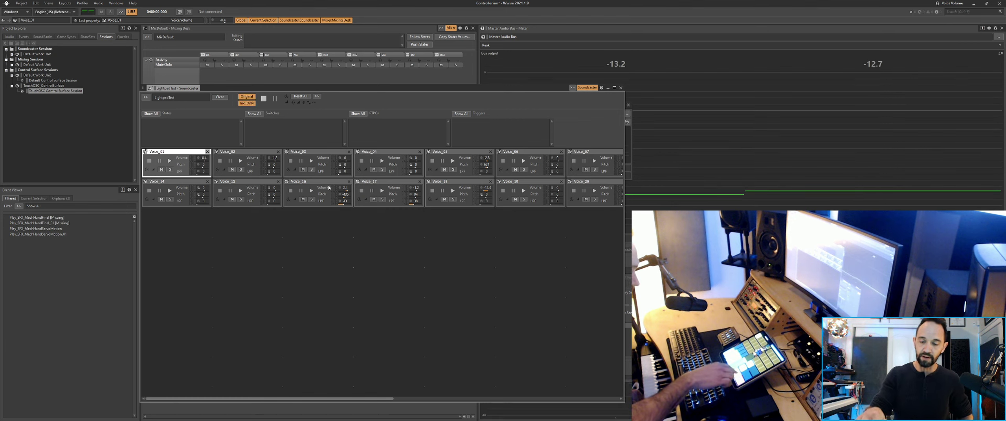
click(384, 154)
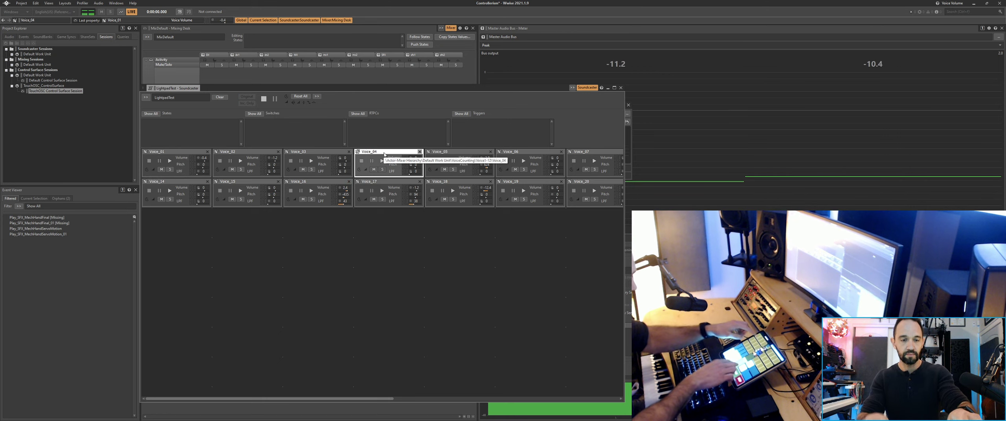
click(446, 154)
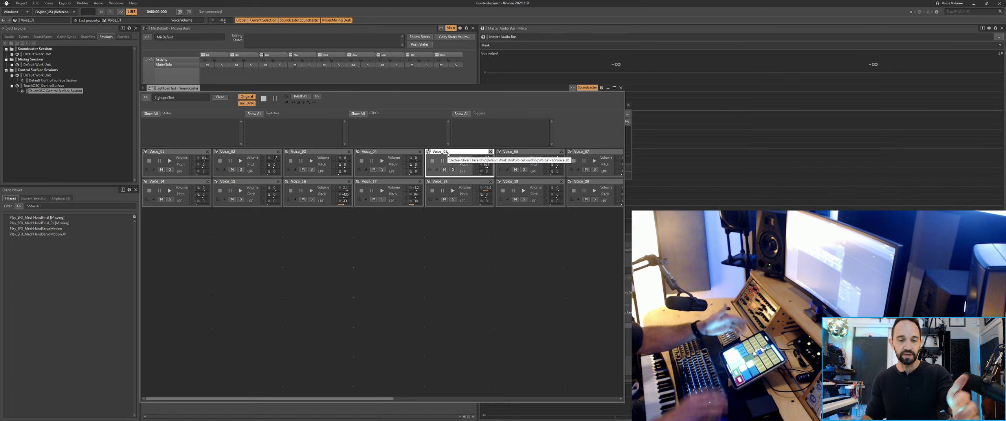